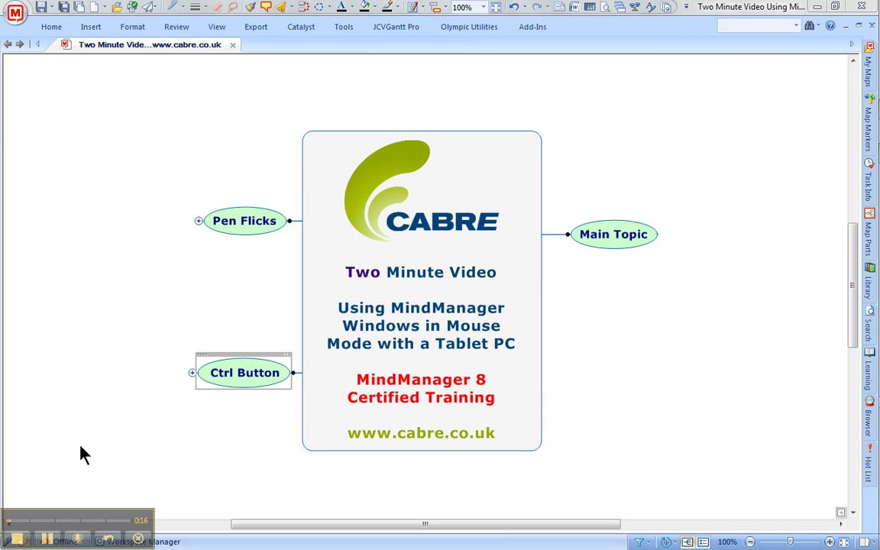
Open the pen flick customization settings and review the action assigned to each flick direction, then close them
mouse_move(877, 275)
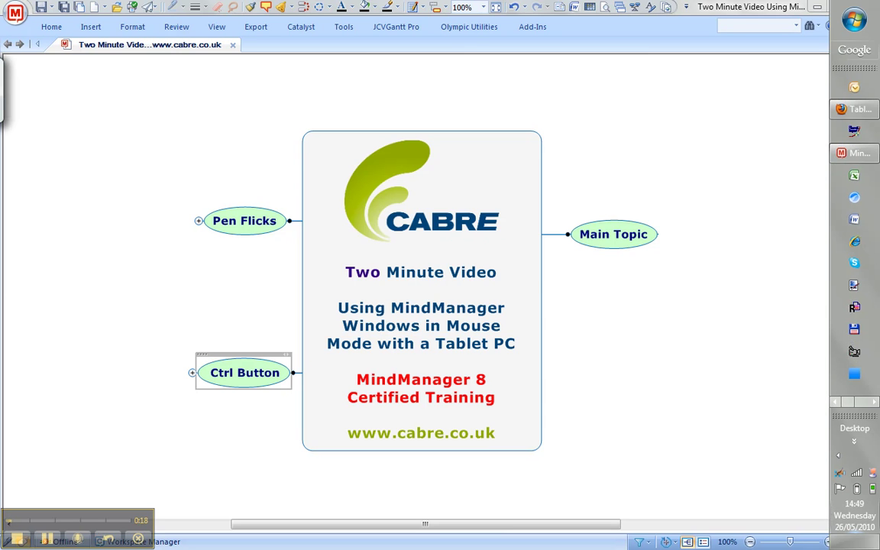
click(841, 473)
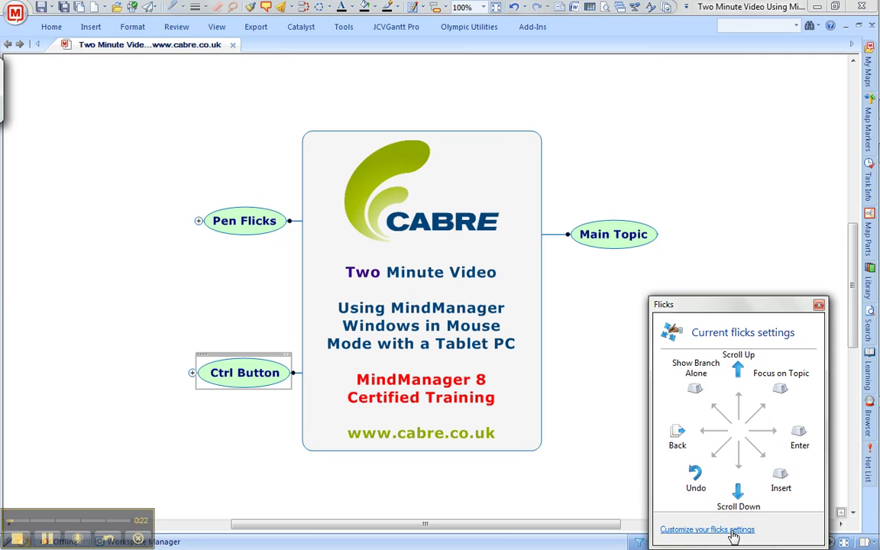
click(676, 528)
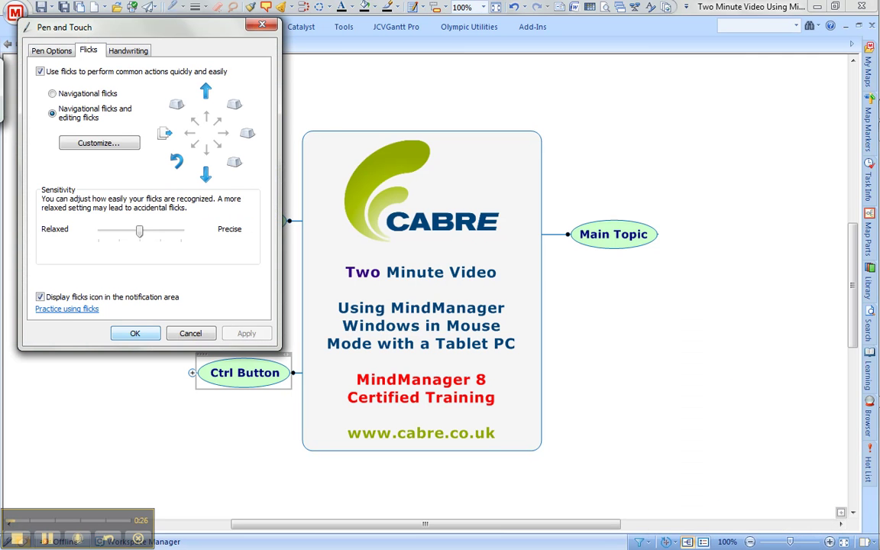
click(94, 142)
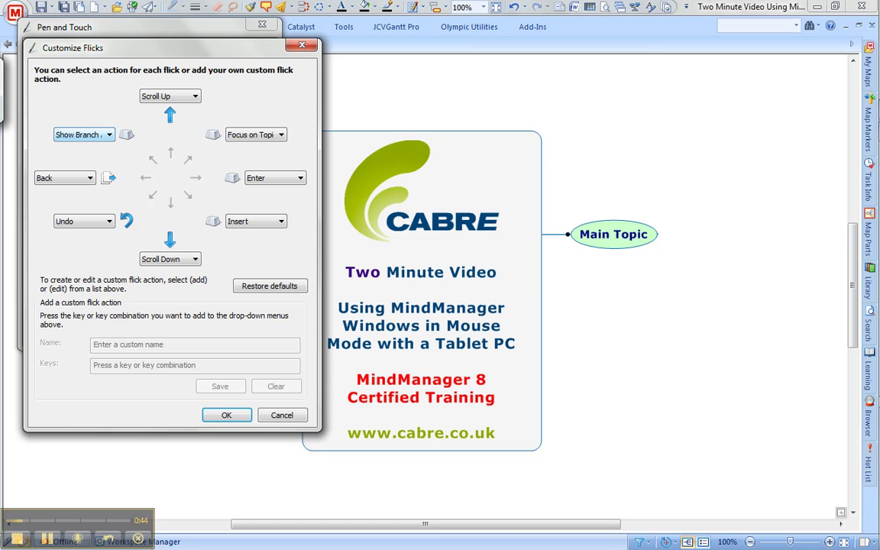
click(226, 415)
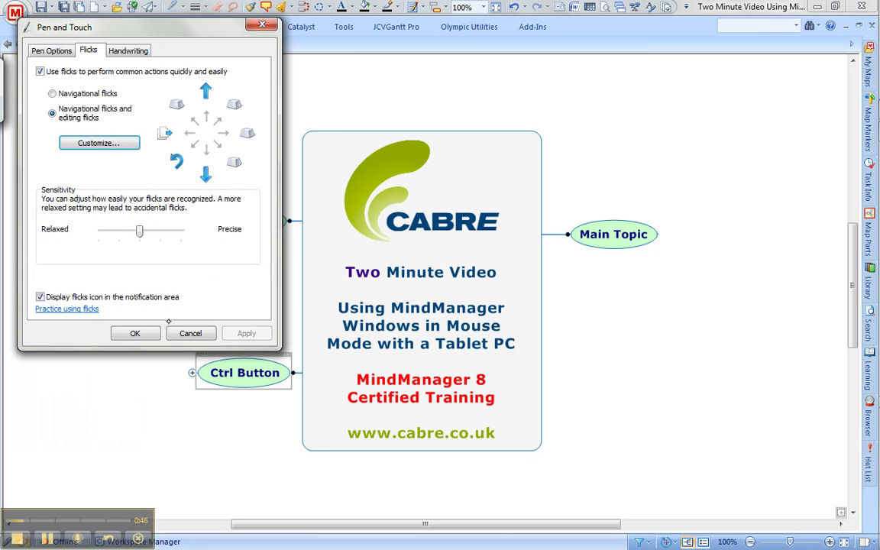
click(138, 333)
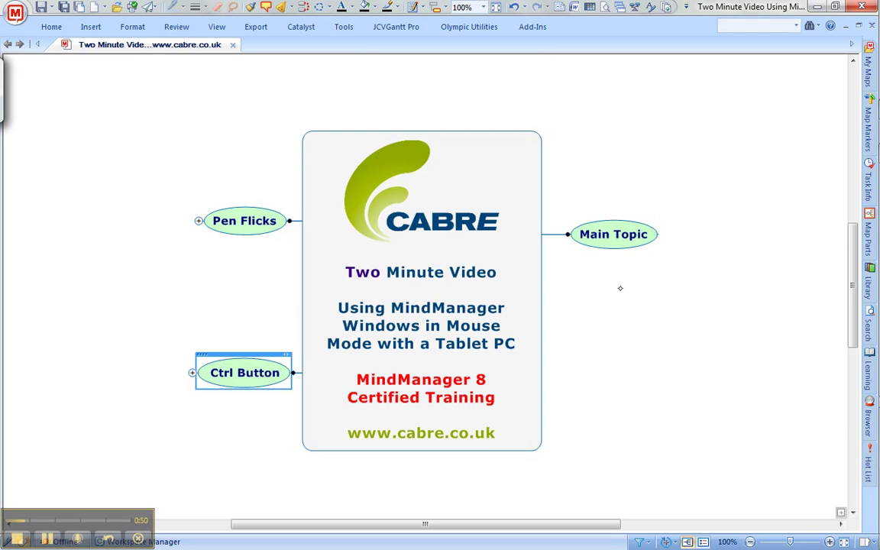
Add a new main topic to the map and move it below the existing Main Topic opposite Ctrl Button
drag(612, 287, 665, 280)
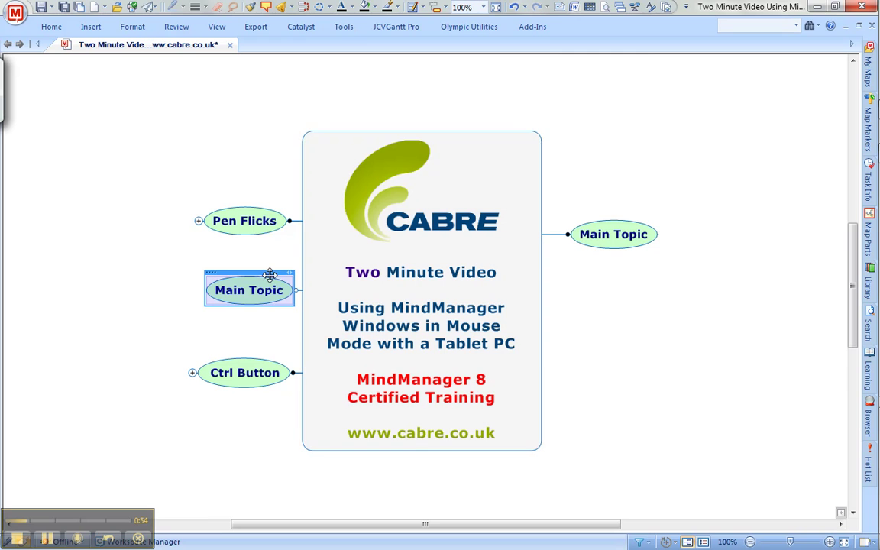
drag(230, 290, 608, 293)
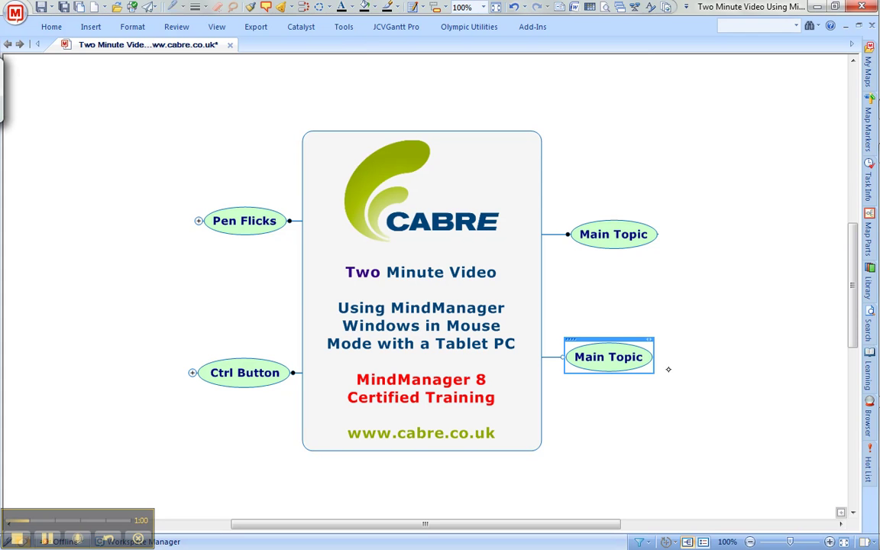
click(783, 451)
Add three nested levels of subtopics to the lower Main Topic, plus two sibling subtopics at the deepest level
click(608, 356)
key(Insert)
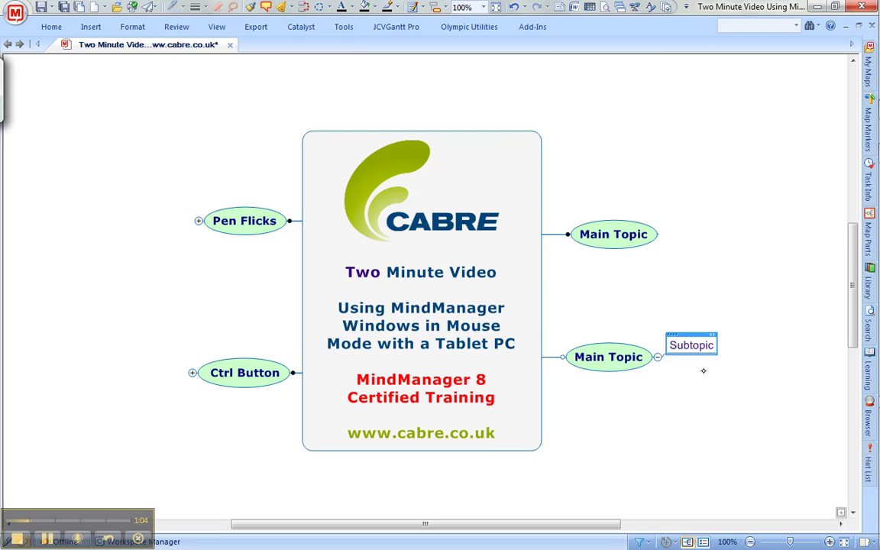
key(Insert)
key(Insert)
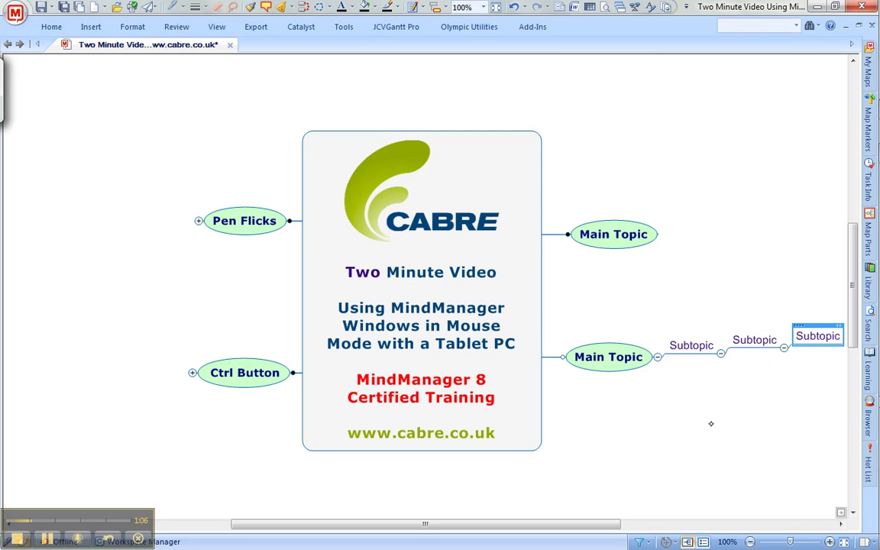
key(Return)
key(Return)
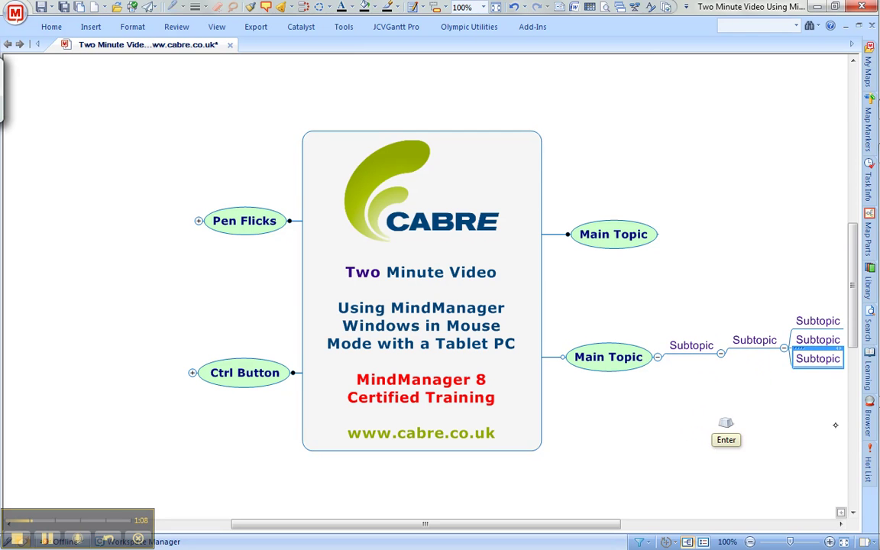
Expand the Pen Flicks branch to view its subtopic, and collapse it again
click(245, 220)
click(198, 221)
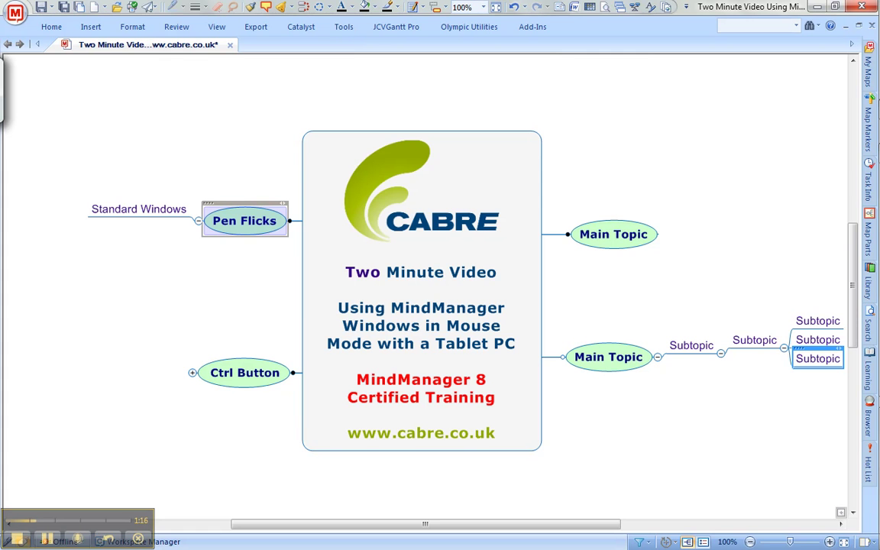
click(197, 221)
Rename the upper Main Topic as "Cricket" using handwriting input
click(634, 244)
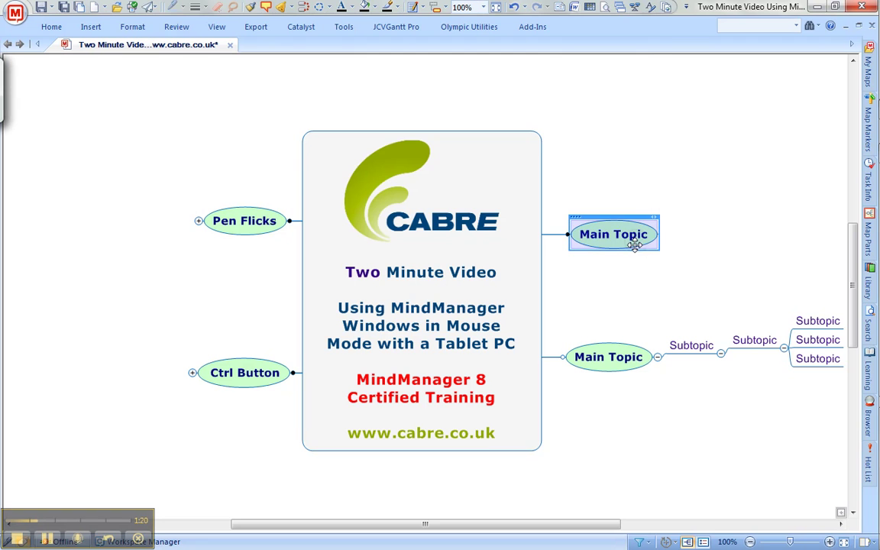
click(9, 105)
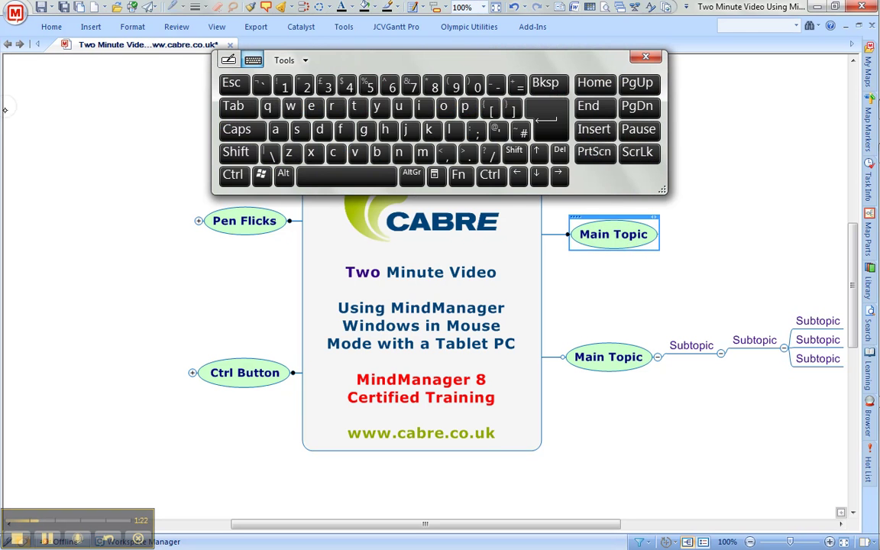
click(229, 59)
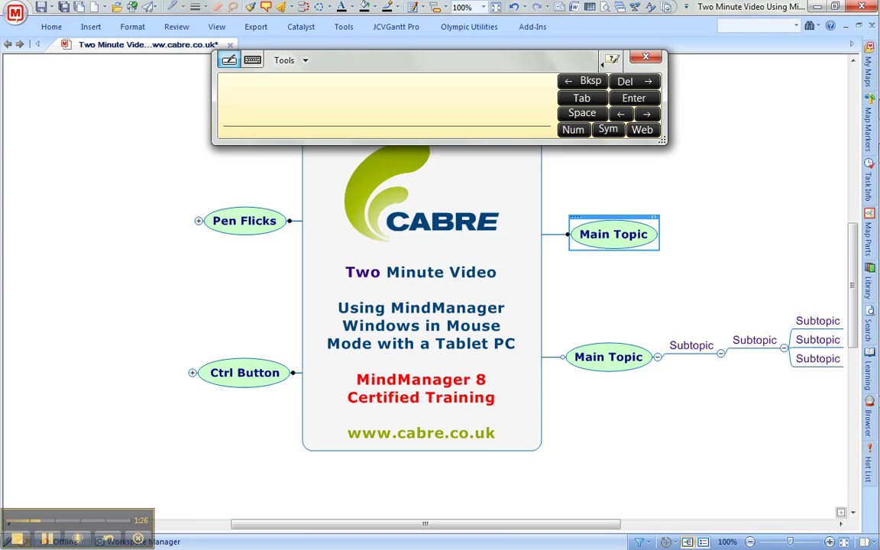
drag(243, 98, 246, 119)
mouse_move(255, 108)
mouse_down()
mouse_move(257, 120)
mouse_move(265, 109)
mouse_up()
mouse_move(267, 109)
mouse_down()
mouse_move(269, 120)
mouse_move(283, 119)
mouse_up()
click(267, 101)
mouse_move(287, 100)
mouse_down()
mouse_move(286, 120)
mouse_move(324, 120)
mouse_up()
click(632, 151)
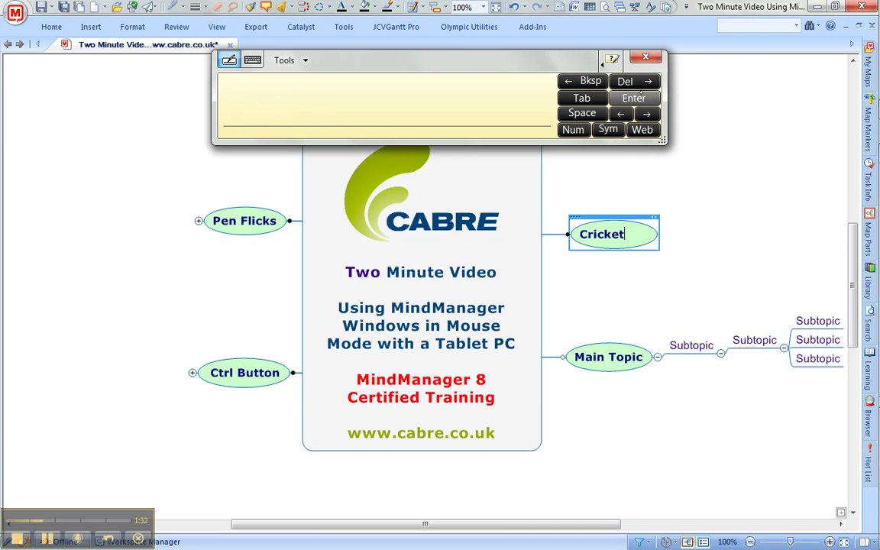
click(646, 95)
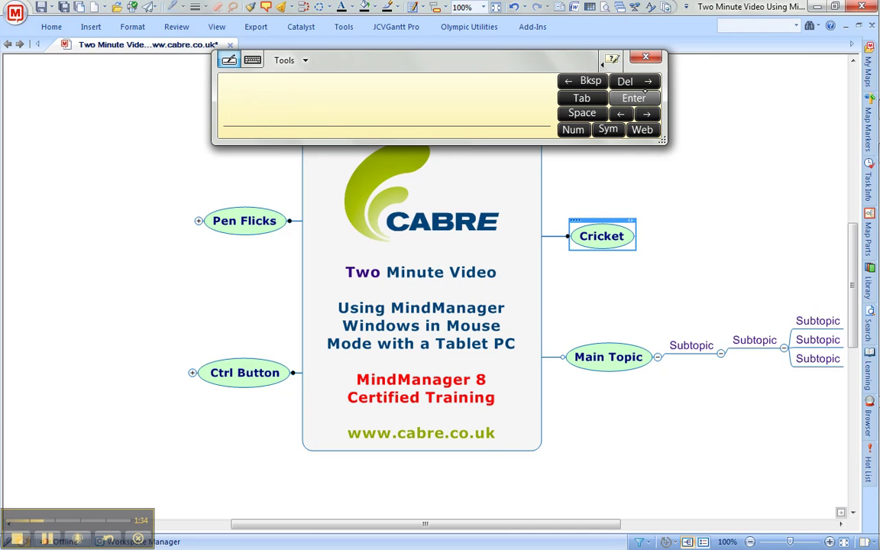
Add another main topic after Cricket and delete it
click(645, 96)
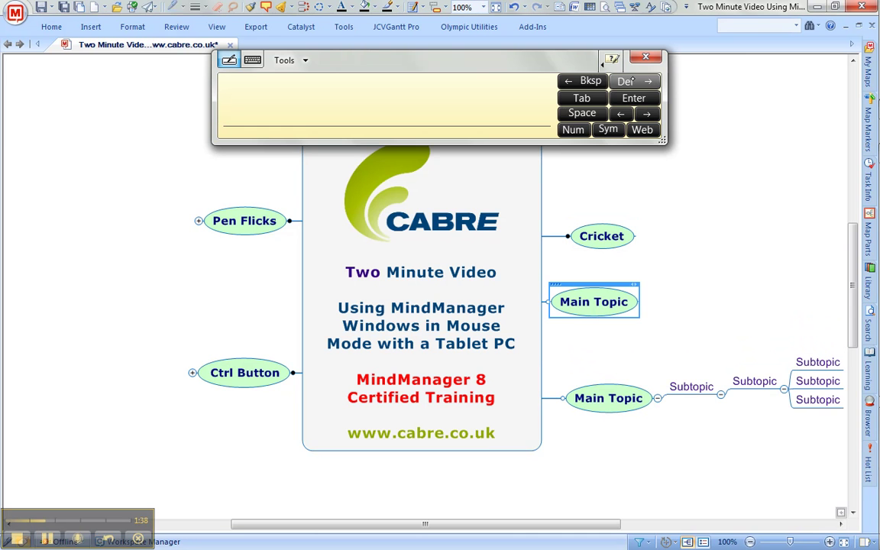
click(625, 81)
Add a subtopic to Cricket and name it "Tea" using handwriting input
click(601, 235)
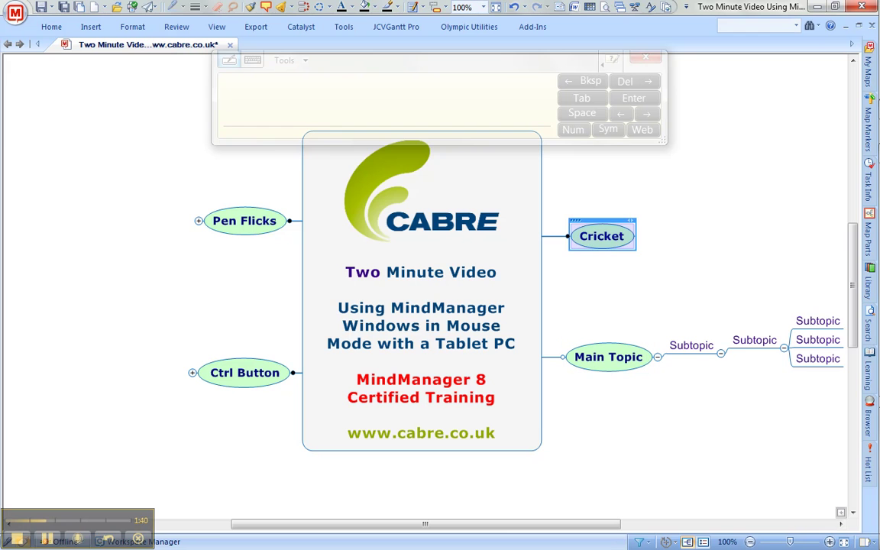
key(Insert)
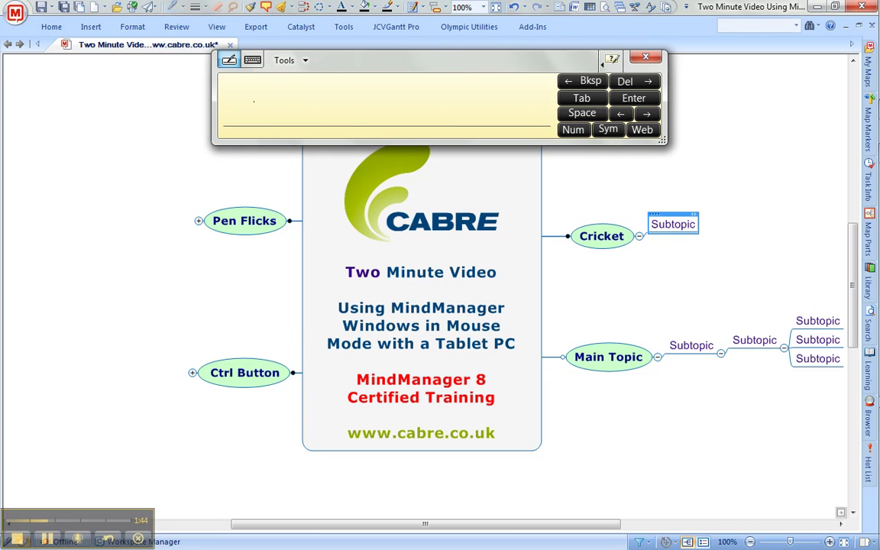
click(228, 59)
drag(232, 97, 255, 96)
mouse_move(244, 97)
mouse_down()
mouse_move(243, 121)
mouse_move(299, 120)
mouse_up()
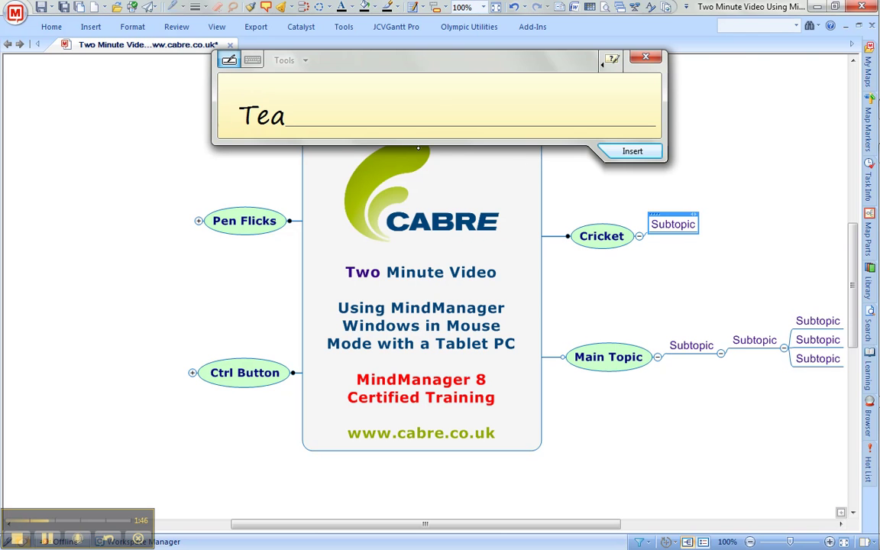
click(641, 151)
click(636, 98)
Add a sibling subtopic after Tea under Cricket and name it "kit" using handwriting input
click(641, 97)
drag(237, 102, 237, 124)
mouse_move(252, 102)
mouse_down()
mouse_move(238, 118)
mouse_move(253, 124)
mouse_up()
mouse_move(261, 110)
mouse_down()
mouse_move(261, 124)
mouse_move(272, 122)
mouse_move(280, 106)
mouse_up()
click(260, 105)
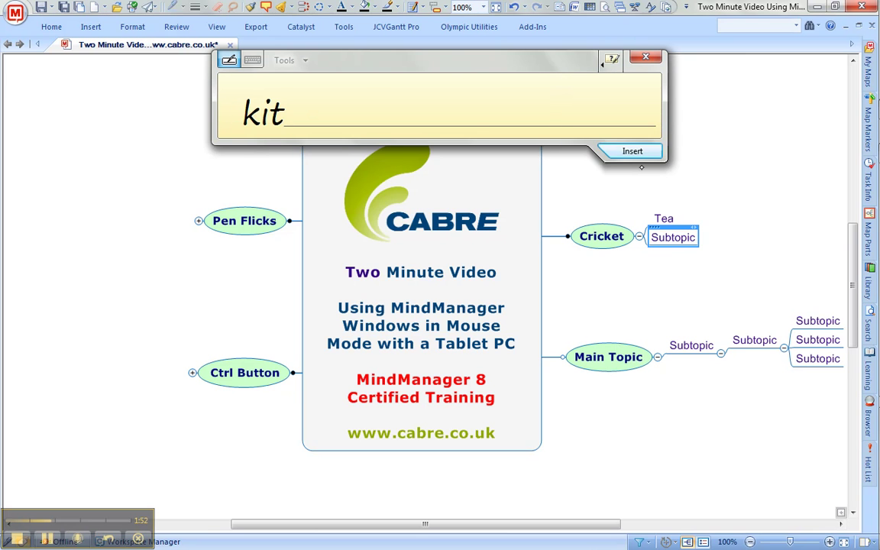
click(633, 151)
click(633, 98)
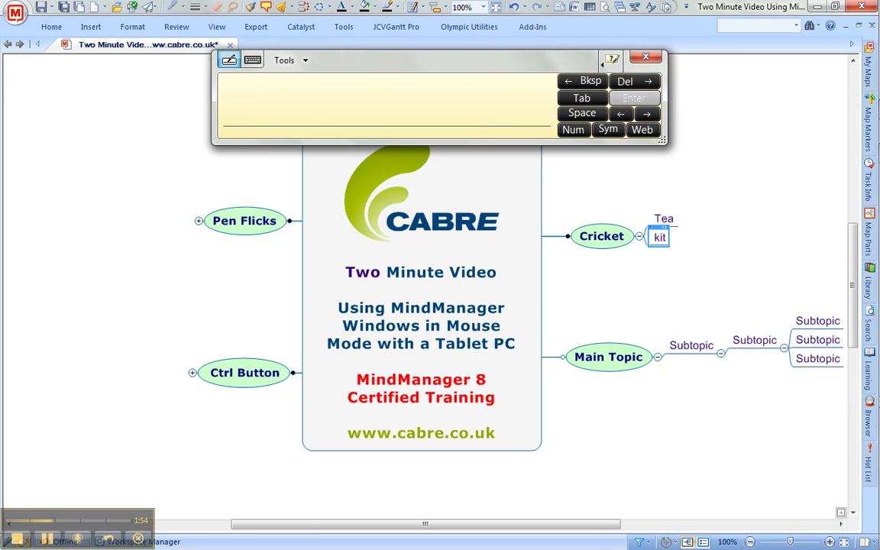
Add a subtopic to Tea and name it "Drinks" using handwriting input
click(677, 218)
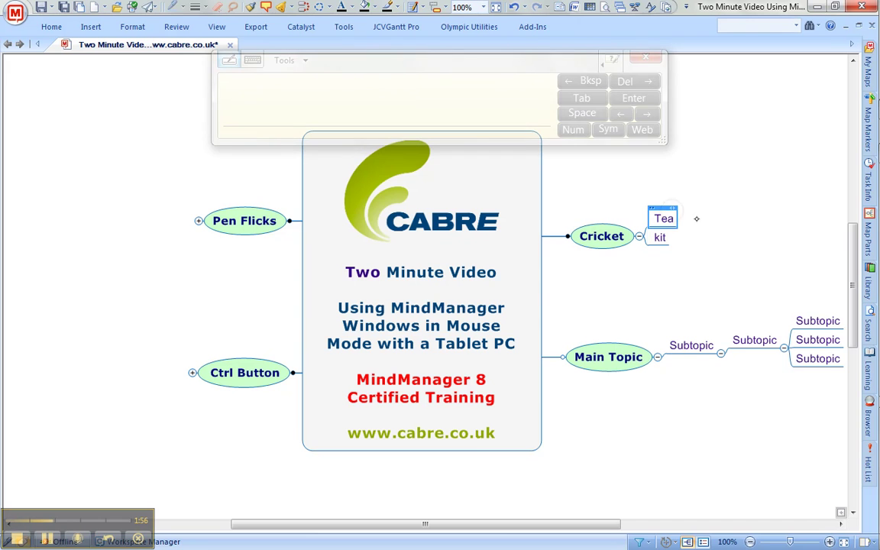
drag(703, 216, 806, 303)
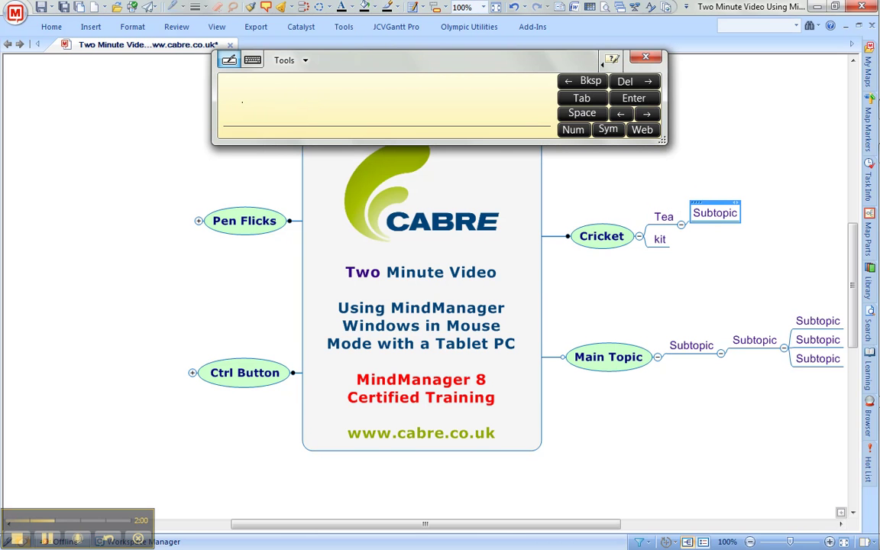
mouse_move(242, 97)
mouse_down()
mouse_move(242, 122)
mouse_move(275, 107)
mouse_up()
mouse_move(280, 108)
mouse_down()
mouse_move(279, 121)
mouse_move(301, 123)
mouse_up()
mouse_move(306, 98)
mouse_down()
mouse_move(305, 121)
mouse_move(319, 123)
mouse_up()
drag(334, 109, 325, 125)
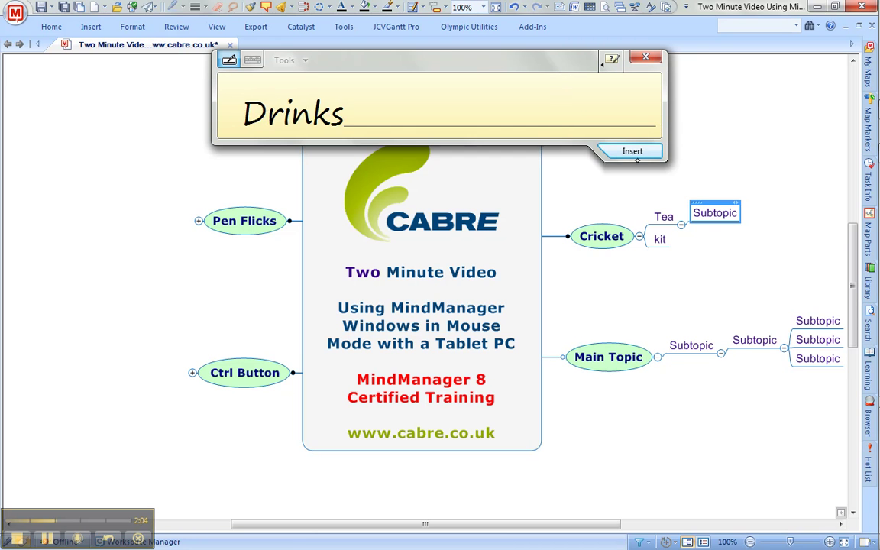
click(634, 152)
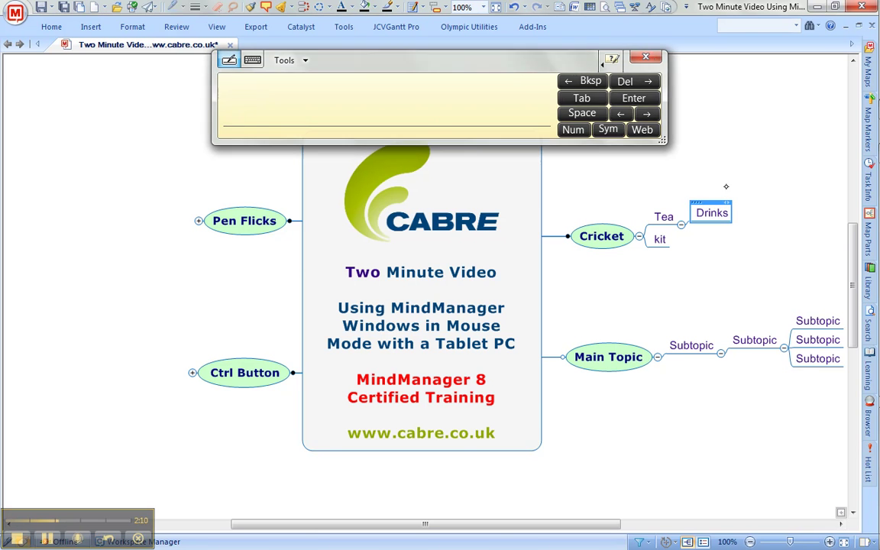
Add a subtopic to Drinks and name it "Tea" using handwriting input
key(Insert)
drag(230, 99, 255, 99)
mouse_move(244, 100)
mouse_down()
mouse_move(244, 120)
mouse_move(274, 118)
mouse_up()
mouse_move(289, 108)
mouse_down()
mouse_move(284, 117)
mouse_move(296, 118)
mouse_up()
click(632, 150)
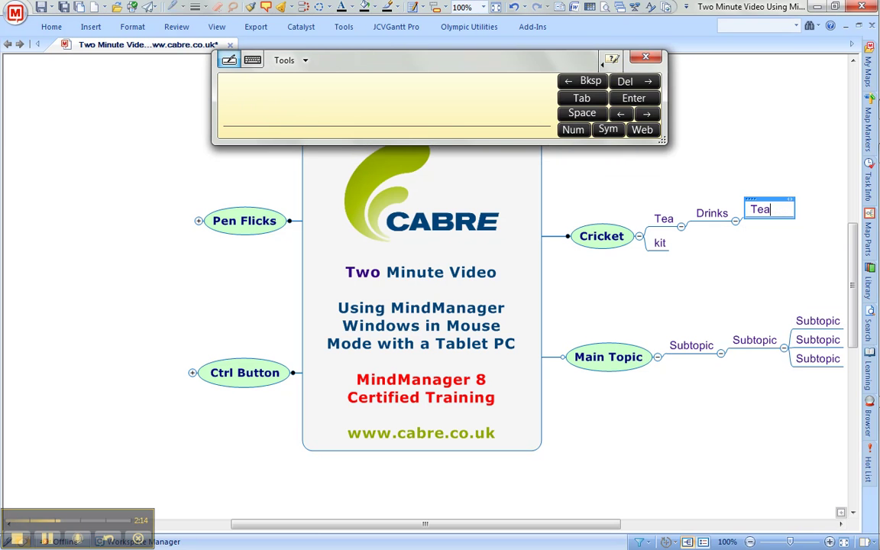
key(Return)
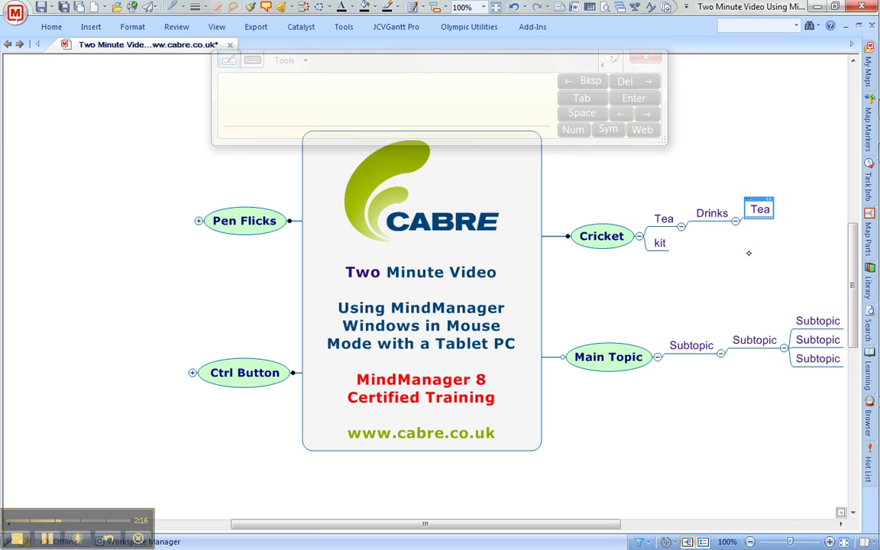
Add a sibling subtopic under Drinks and name it "Coffee" using handwriting input
key(Return)
mouse_move(245, 97)
mouse_down()
mouse_move(246, 118)
mouse_move(269, 115)
mouse_move(250, 125)
mouse_up()
mouse_move(271, 86)
mouse_down()
mouse_move(265, 122)
mouse_move(288, 112)
mouse_up()
drag(287, 106, 298, 112)
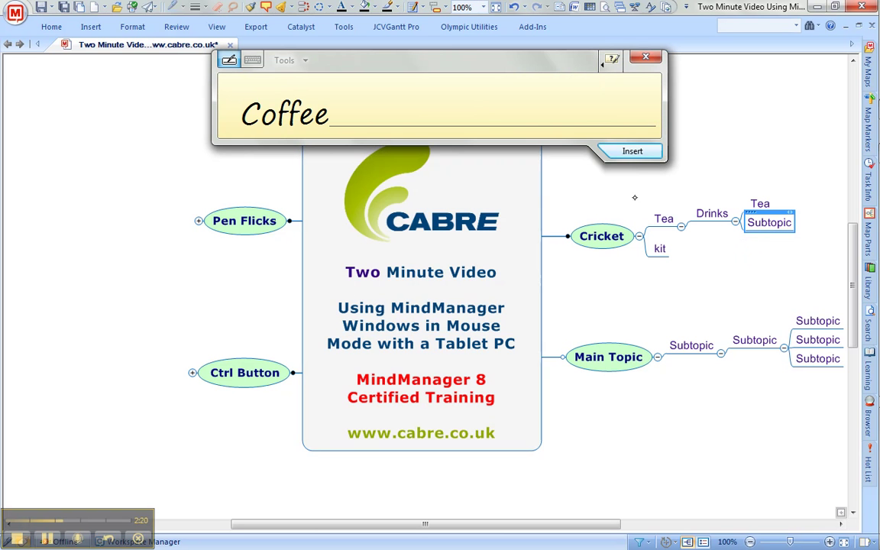
click(632, 151)
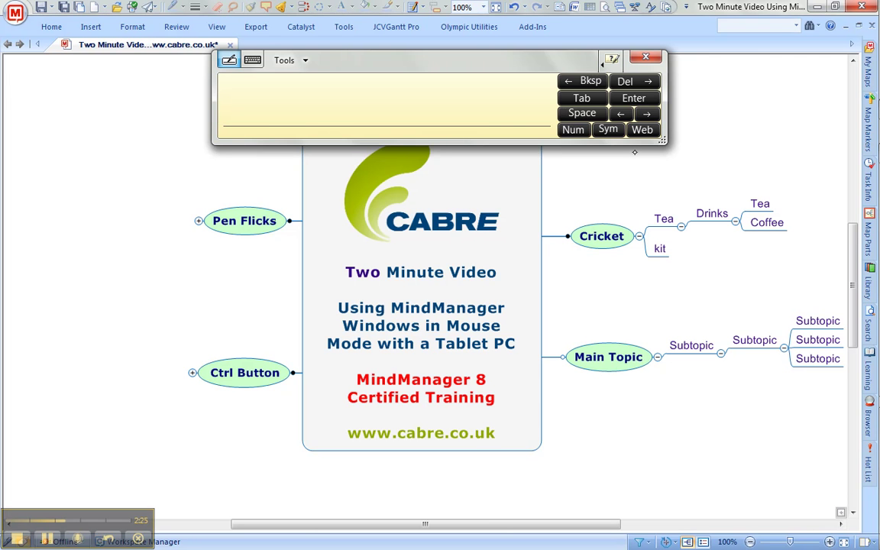
Expand the Ctrl Button branch and show that branch alone with the Show Branch Alone flick
click(194, 374)
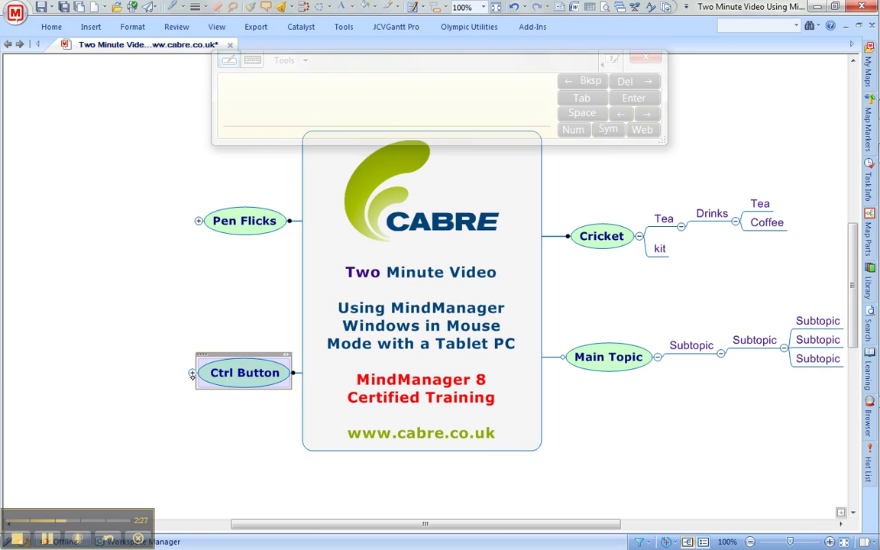
click(192, 374)
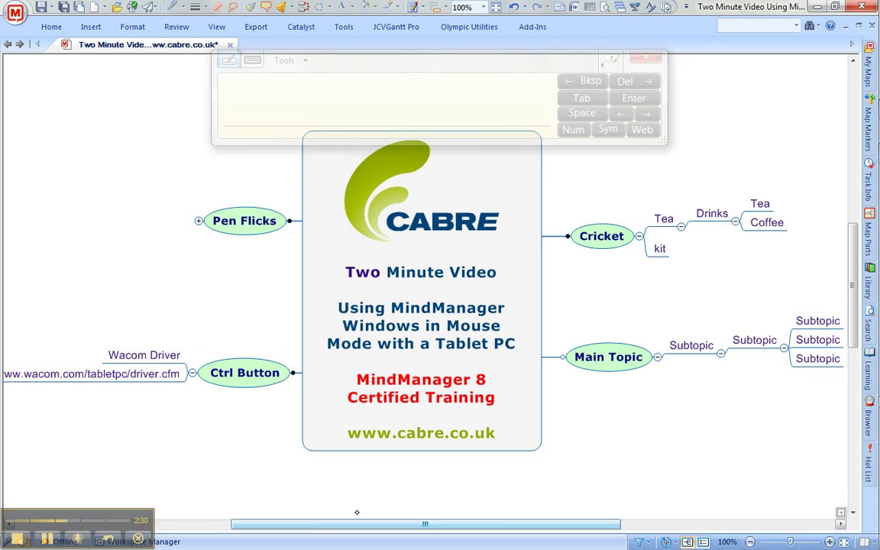
click(251, 373)
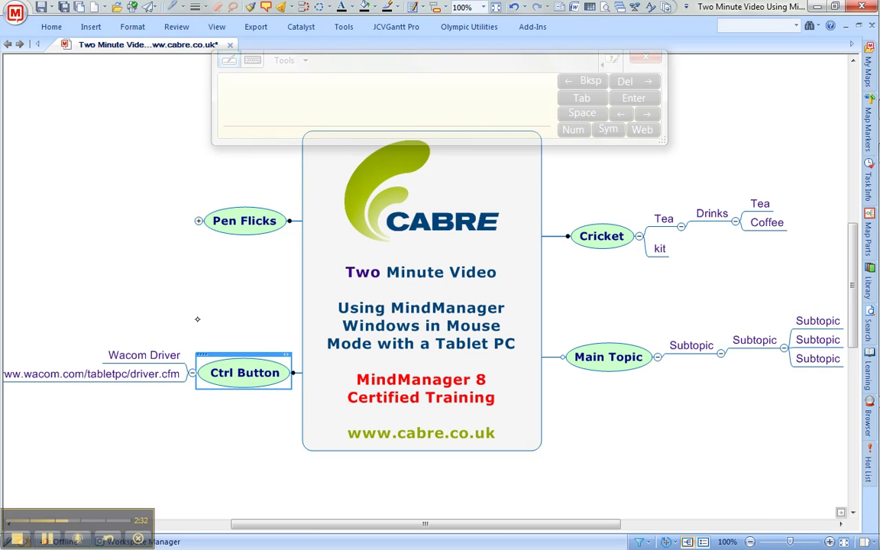
drag(196, 317, 143, 193)
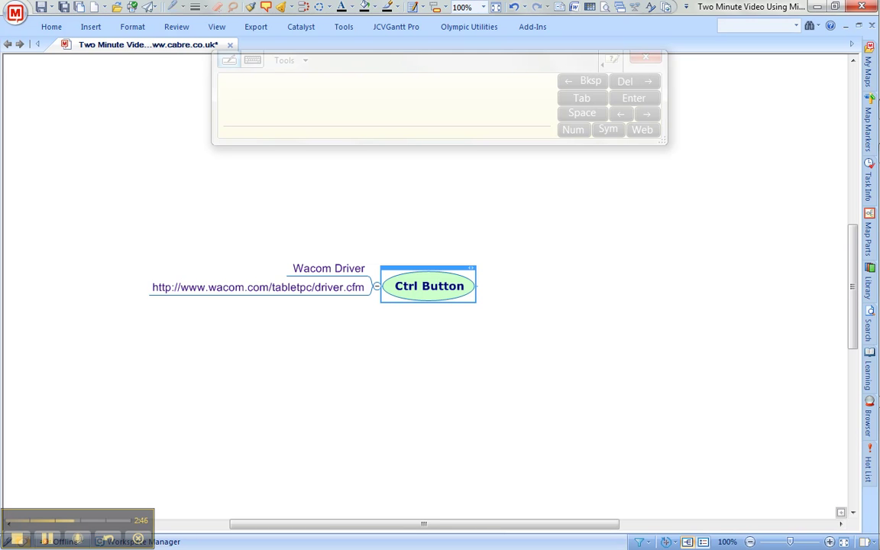
Show the whole map again and move the Tea topic under Drinks together with the kit topic to Main Topic
key(F4)
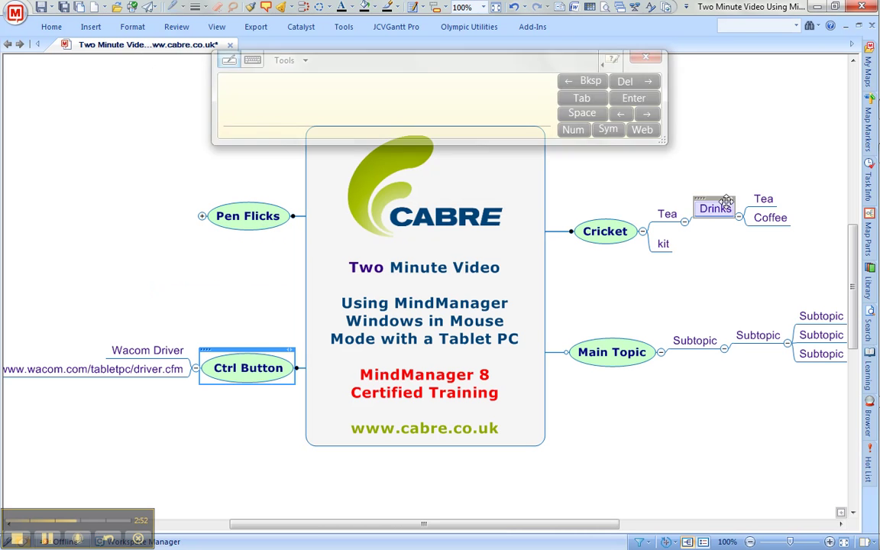
click(764, 198)
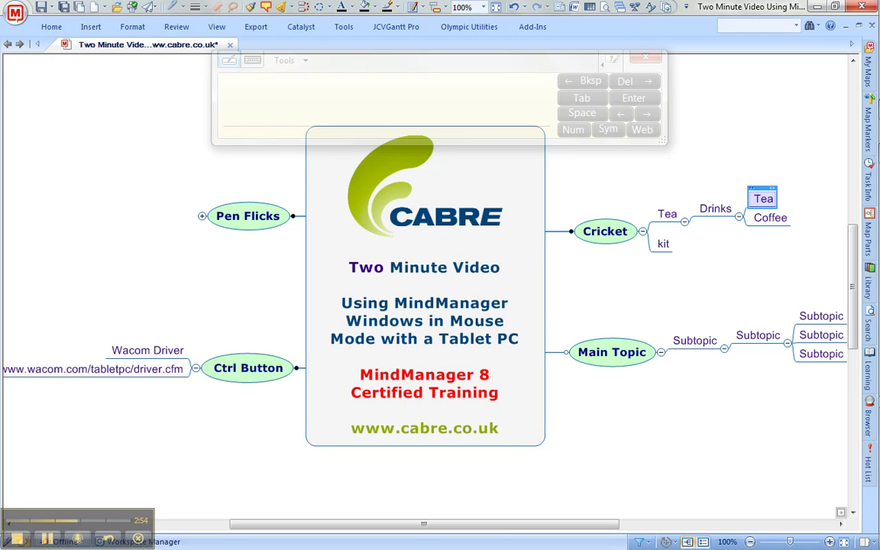
key(ctrl)
key(ctrl)
ctrl+click(663, 243)
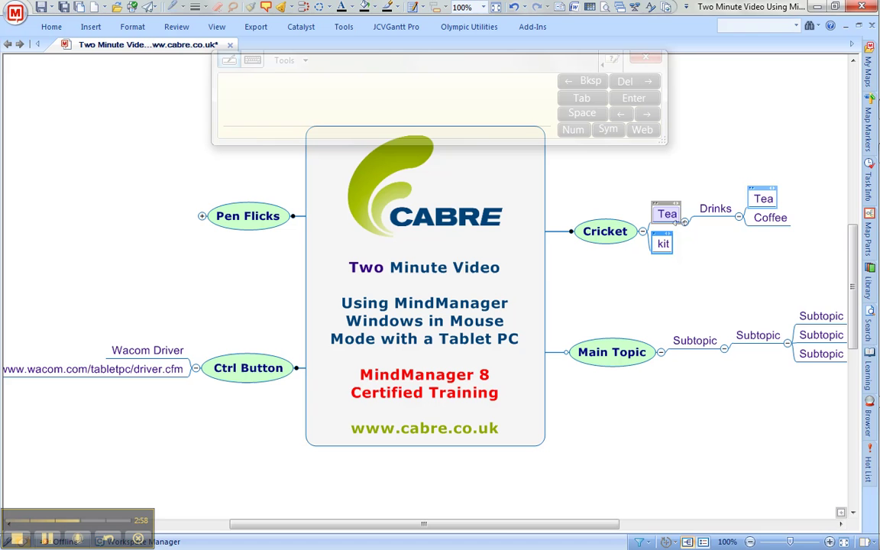
drag(670, 230, 661, 367)
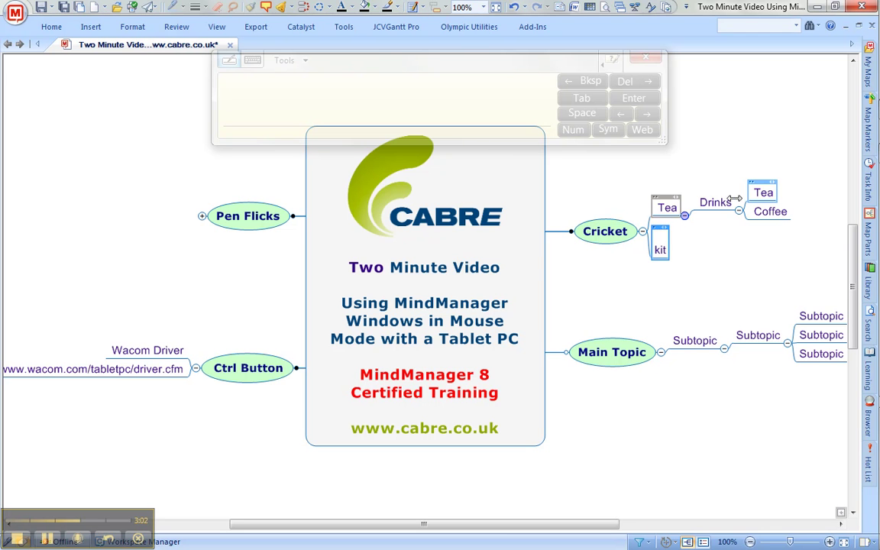
drag(762, 186, 675, 365)
click(694, 420)
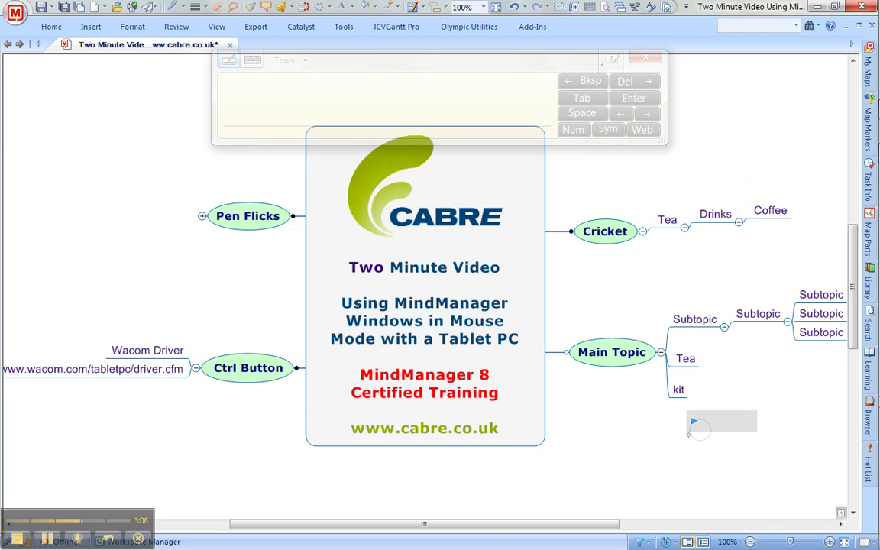
Delete the second-level Subtopic under Main Topic, the Drinks topic and the Wacom Driver topic together
ctrl+click(757, 313)
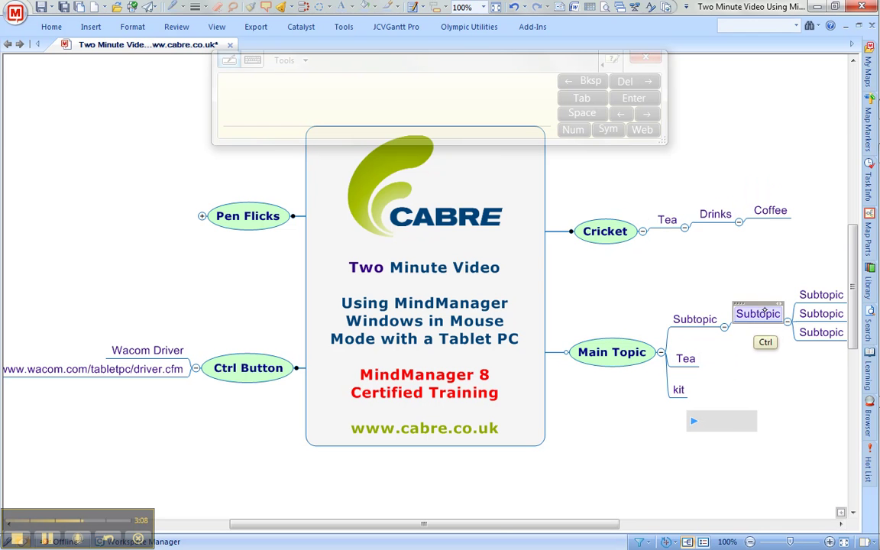
ctrl+click(715, 214)
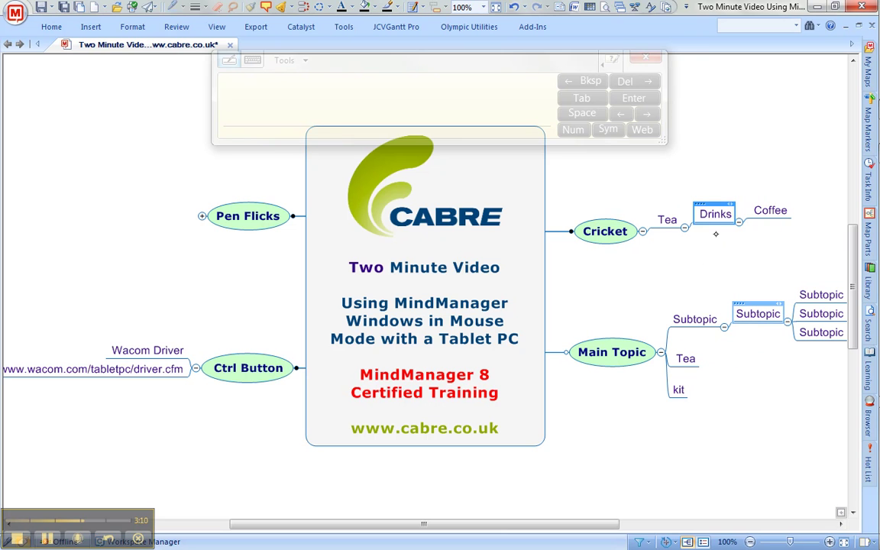
ctrl+click(163, 350)
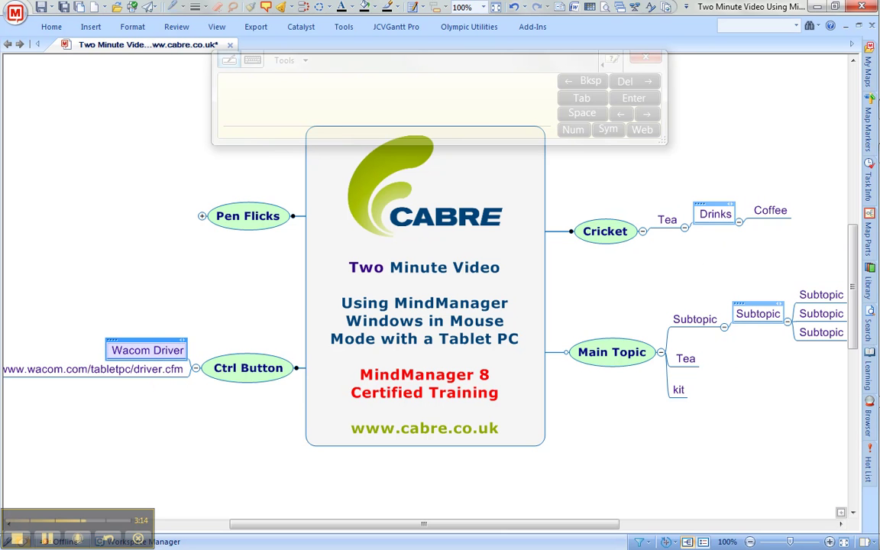
key(Delete)
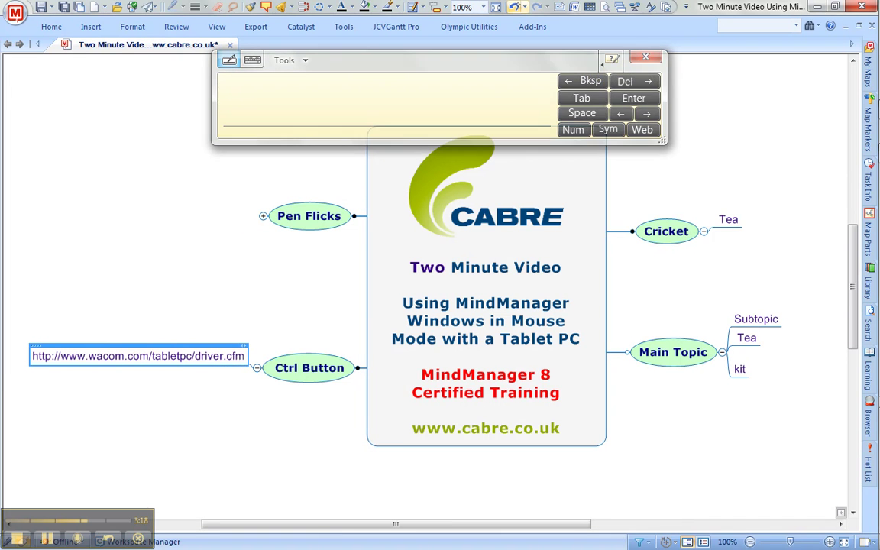
Undo the deletion of the three topics and close the handwriting input panel
click(514, 7)
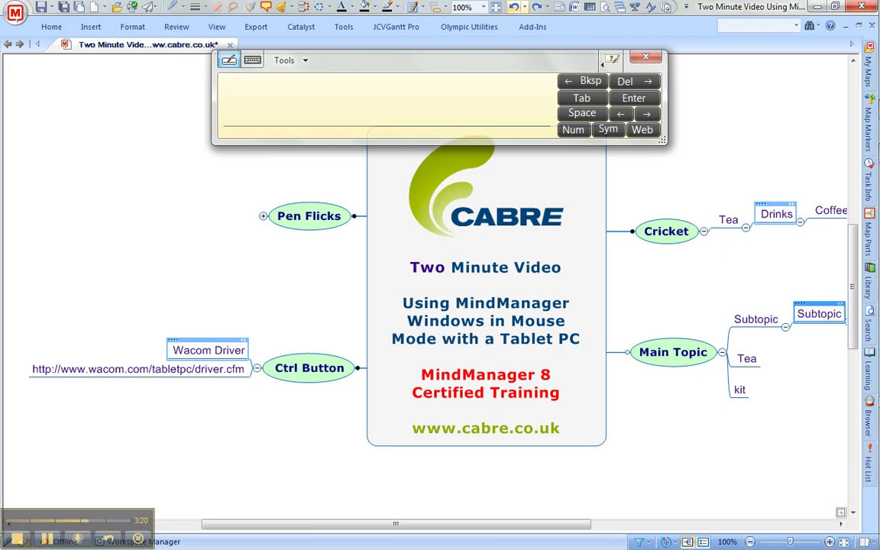
click(648, 55)
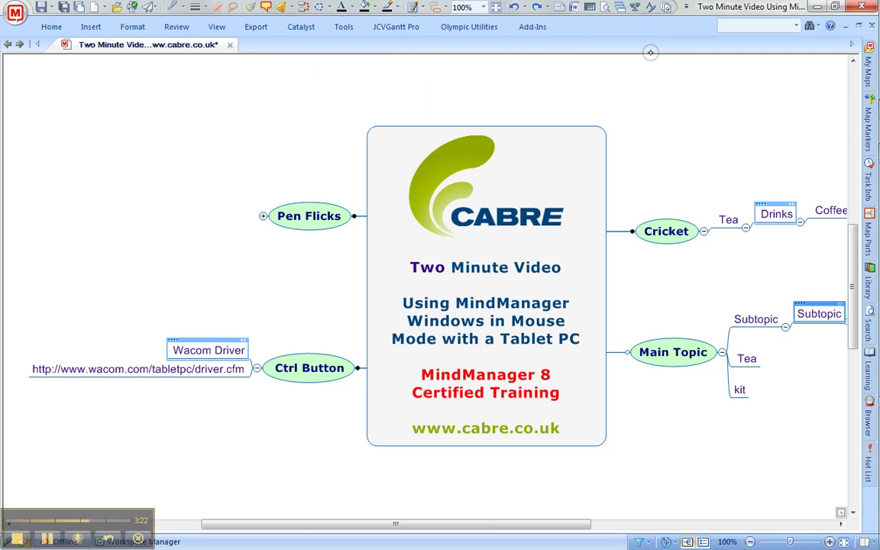